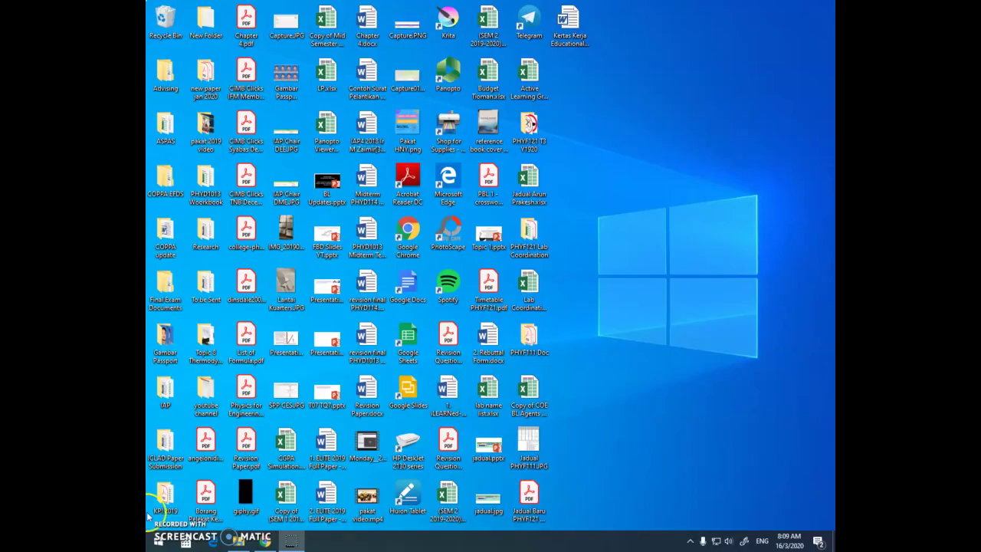
Open Presentation1.pptx from the Topic 8 Thermodynamics folder, showing the Zeroth Law slide.
click(239, 541)
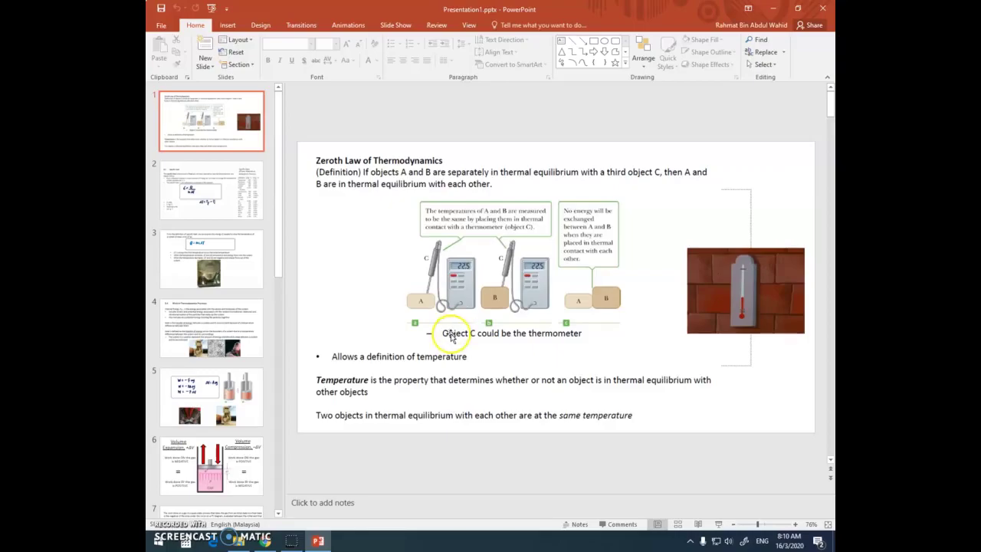
Launch the Panopto app from the Start menu by searching 'pan'.
click(158, 540)
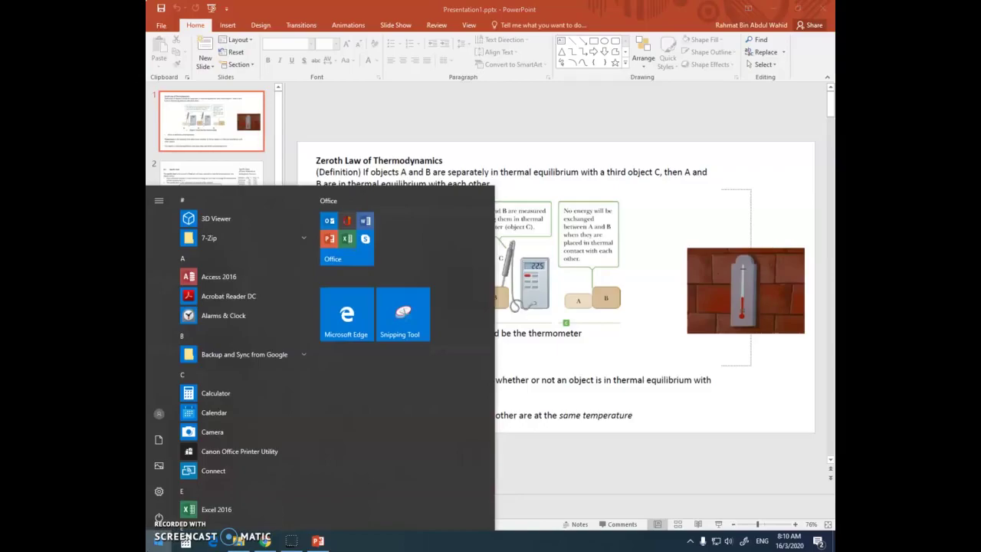
text(p)
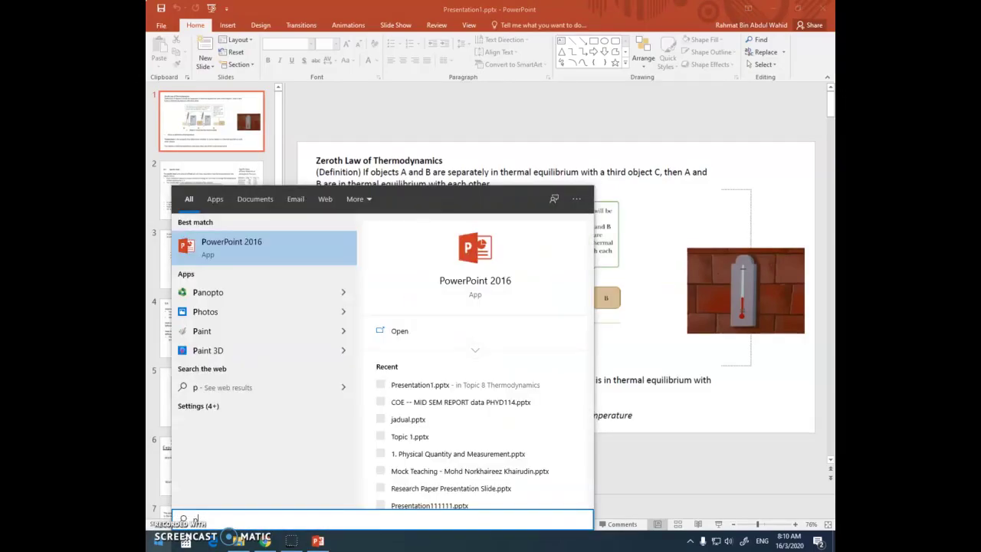
text(an)
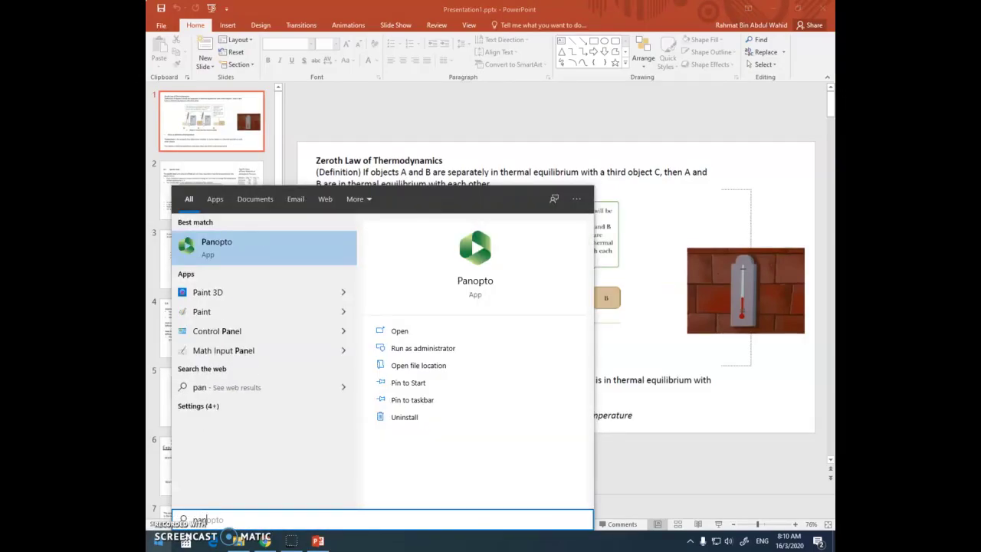
key(Return)
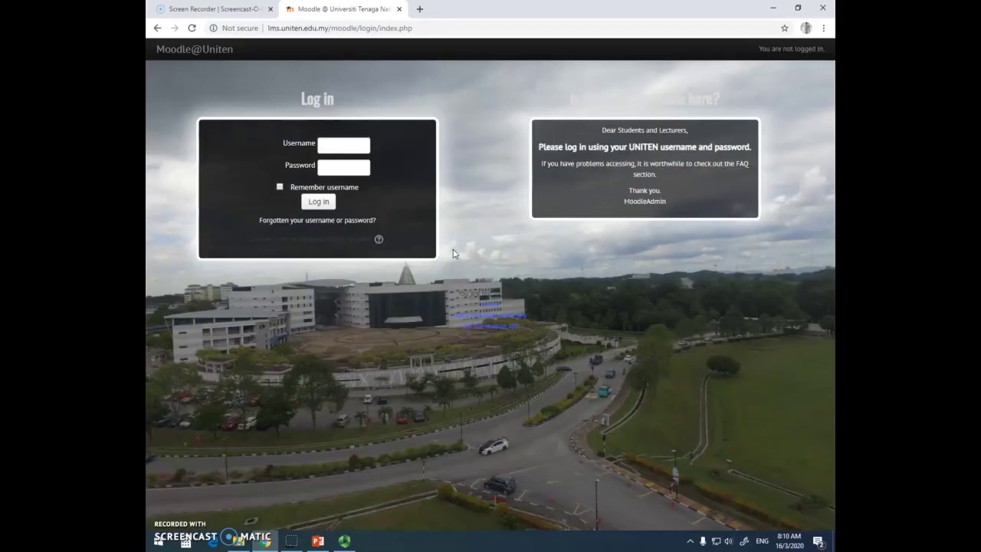
Log in to Moodle with the university account and allow it to open Panopto Recorder.
click(369, 142)
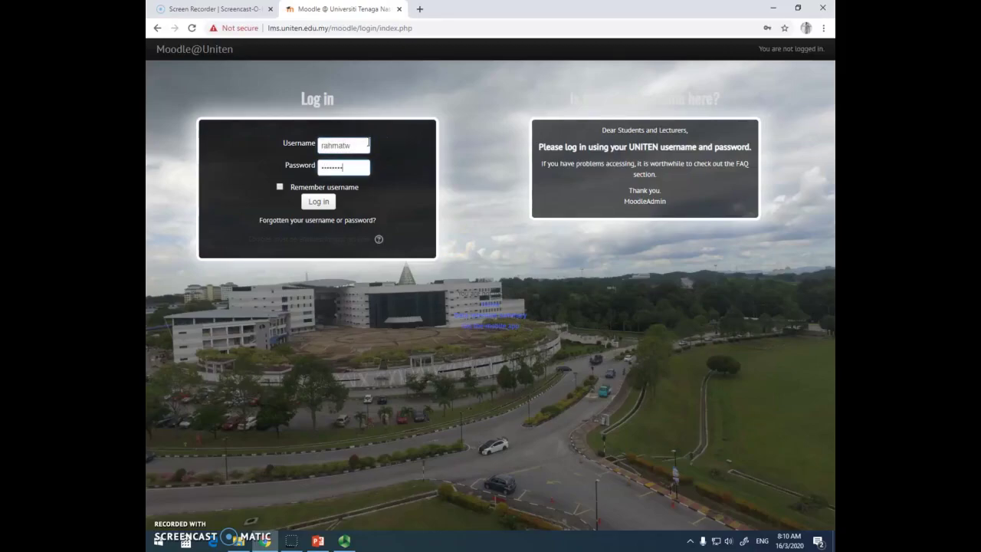
click(321, 201)
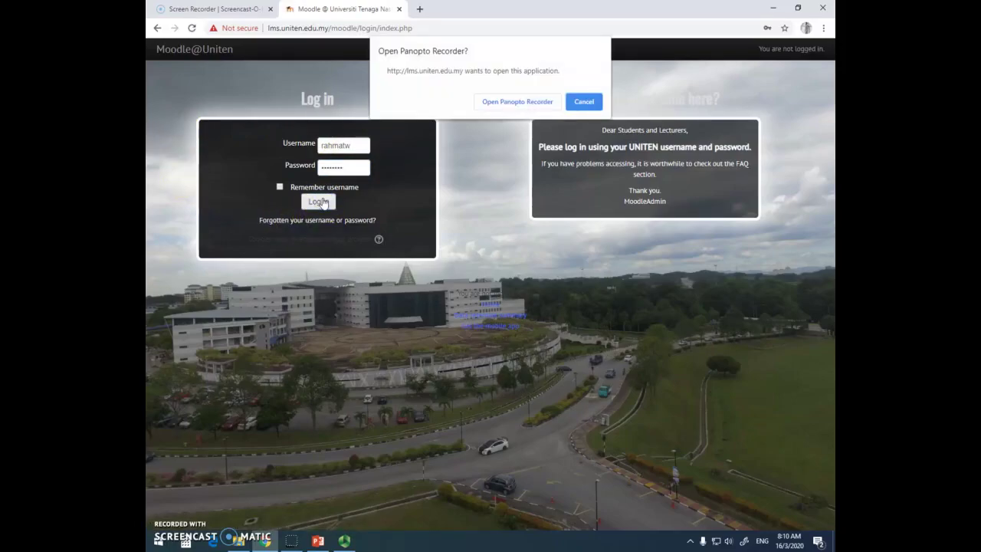
click(498, 103)
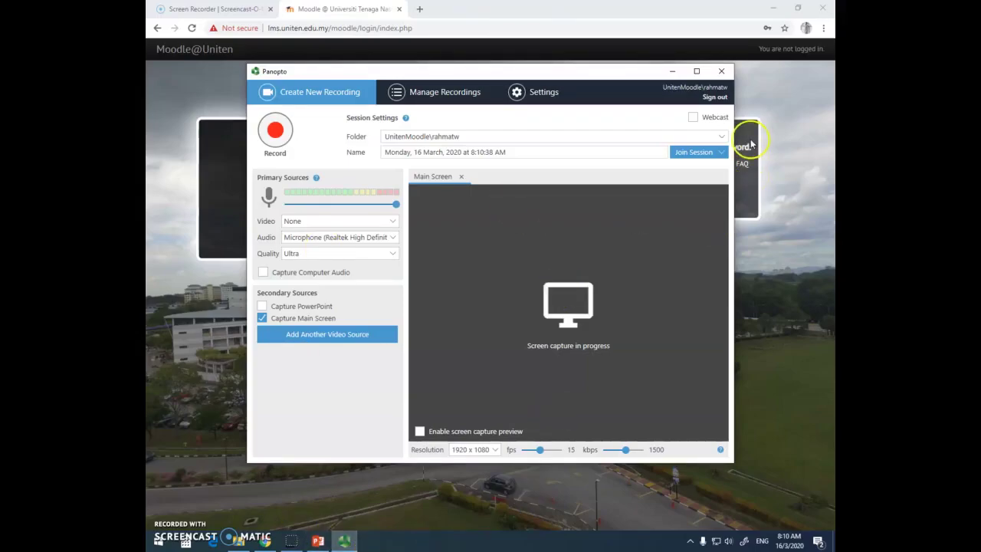
Bring the Panopto recorder in front of the slides and start recording the lecture.
click(318, 541)
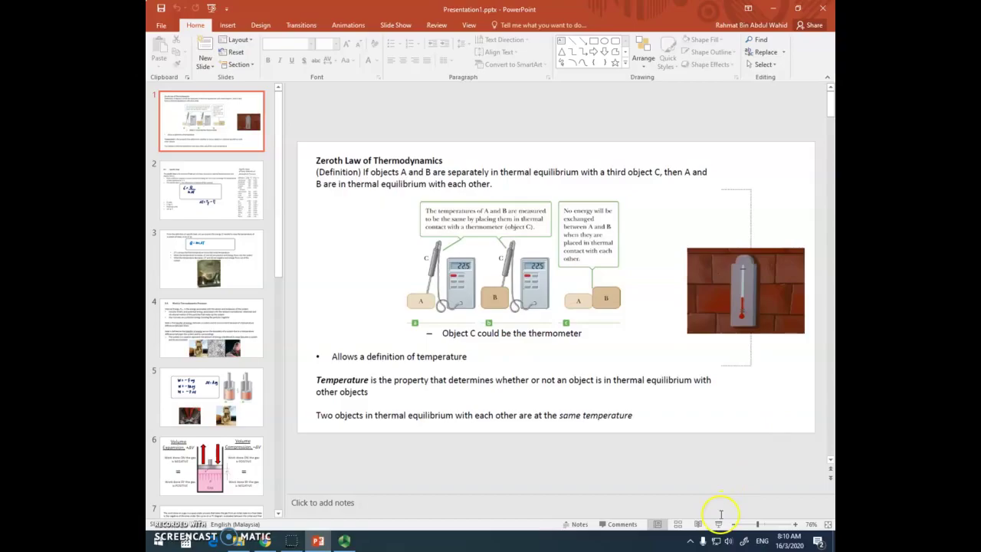
click(344, 541)
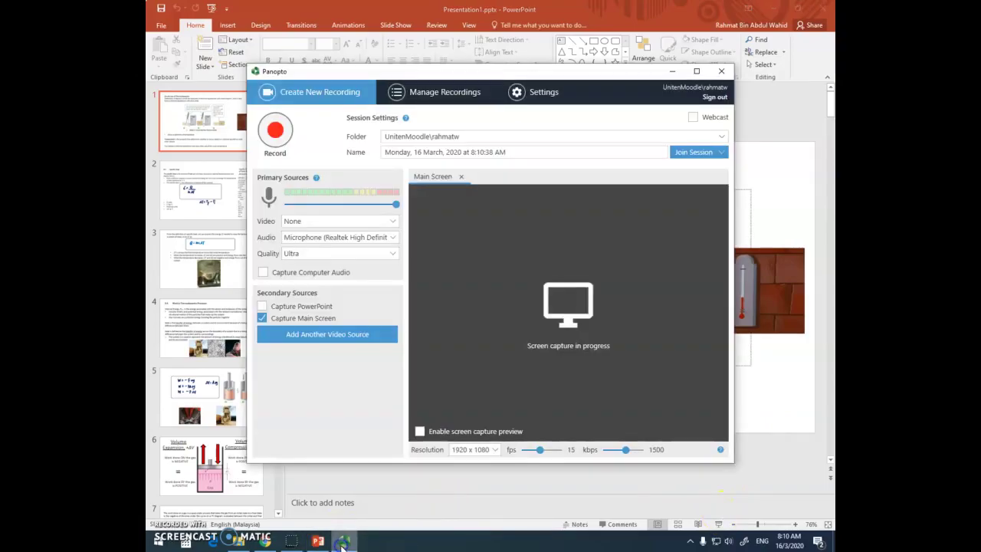
click(275, 131)
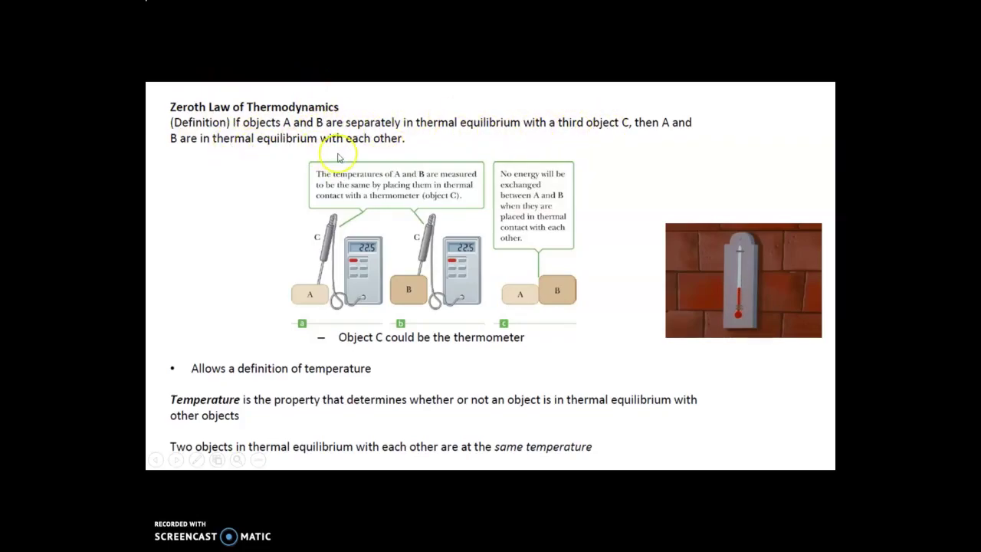
Present with the laser pointer through the Specific Heat, Q = mcΔT and Work in Thermodynamics Processes slides.
click(196, 460)
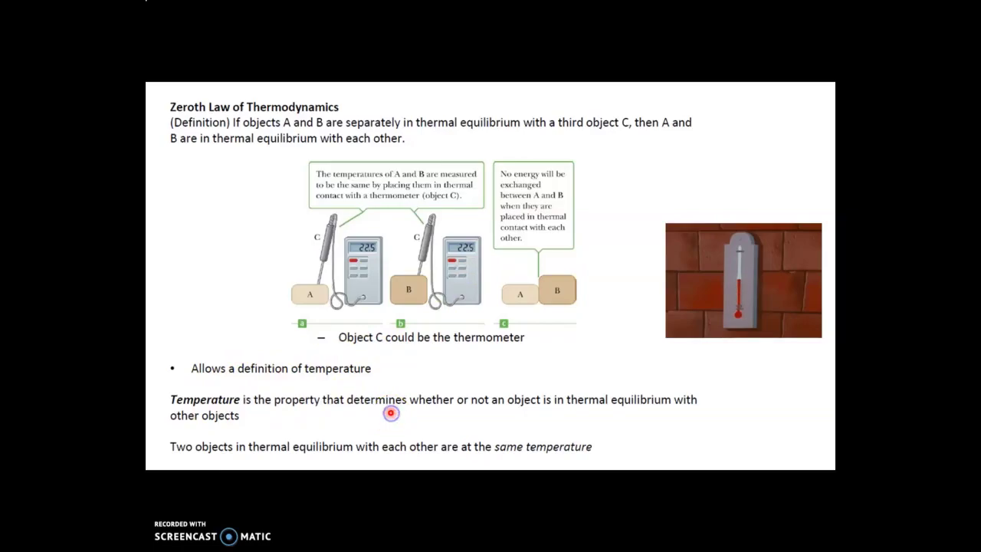
key(Right)
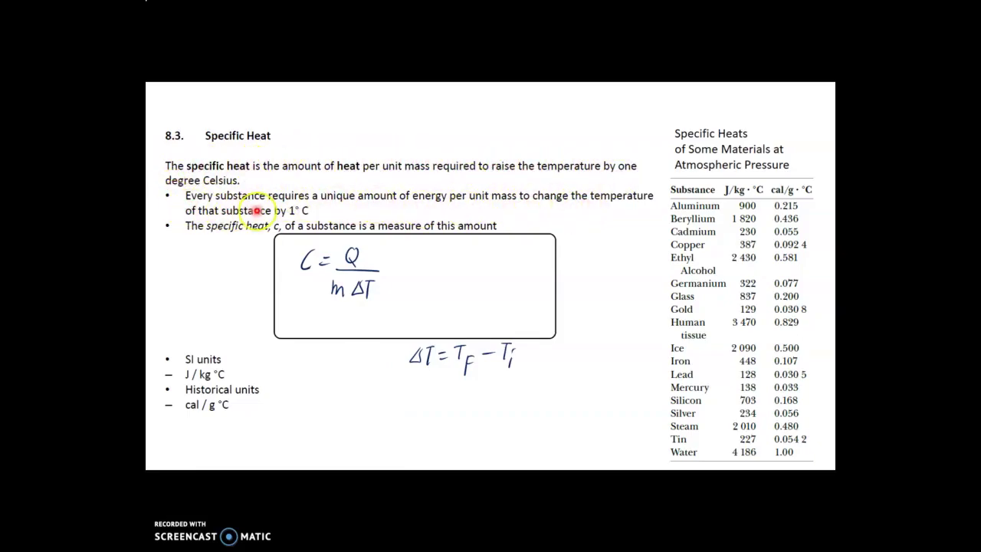
key(Right)
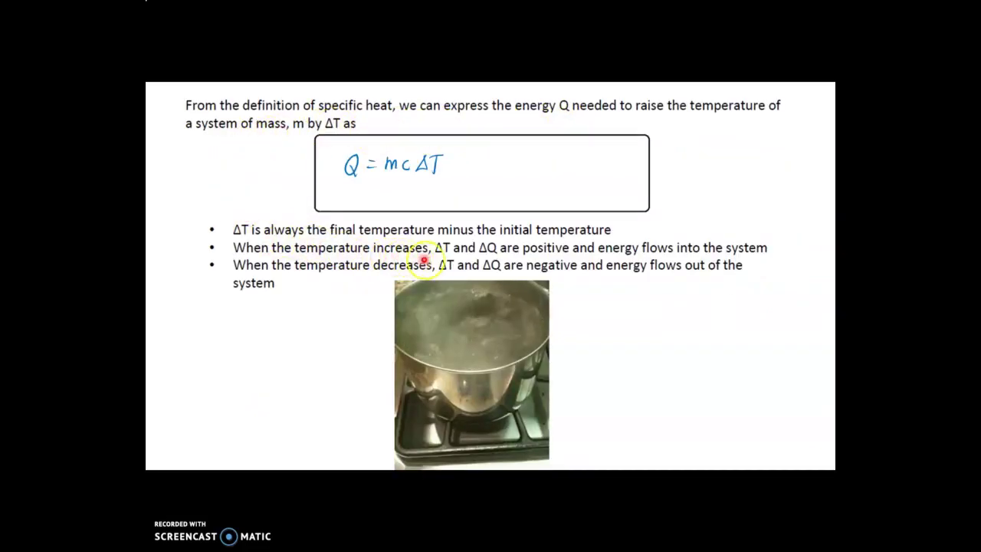
key(Right)
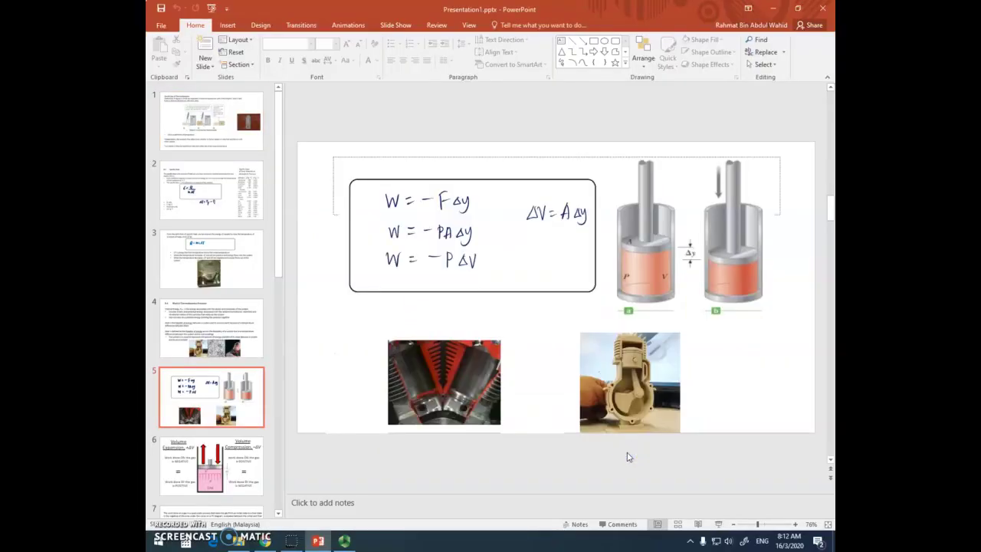
Stop the recording, rename the session to 'Topic 1' and save it for upload.
click(367, 536)
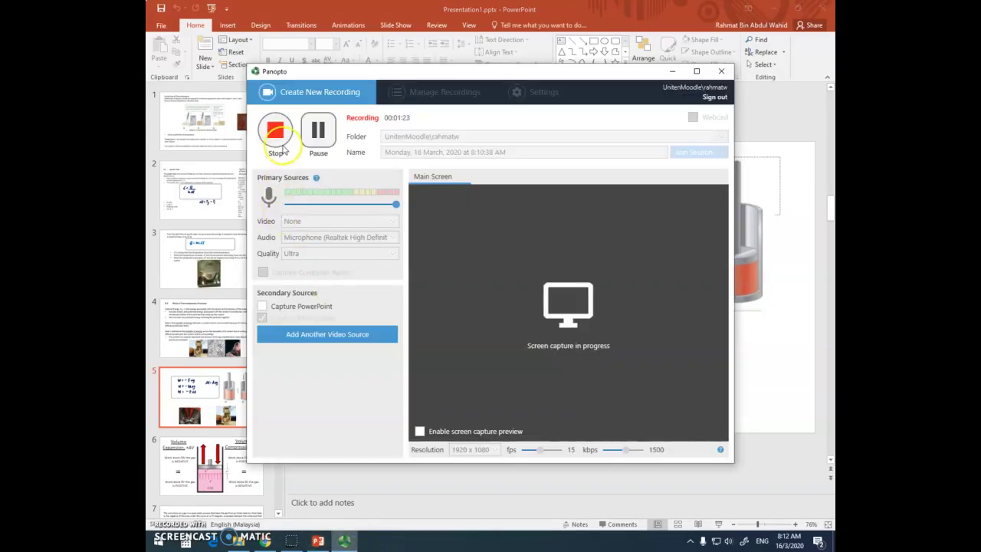
click(276, 132)
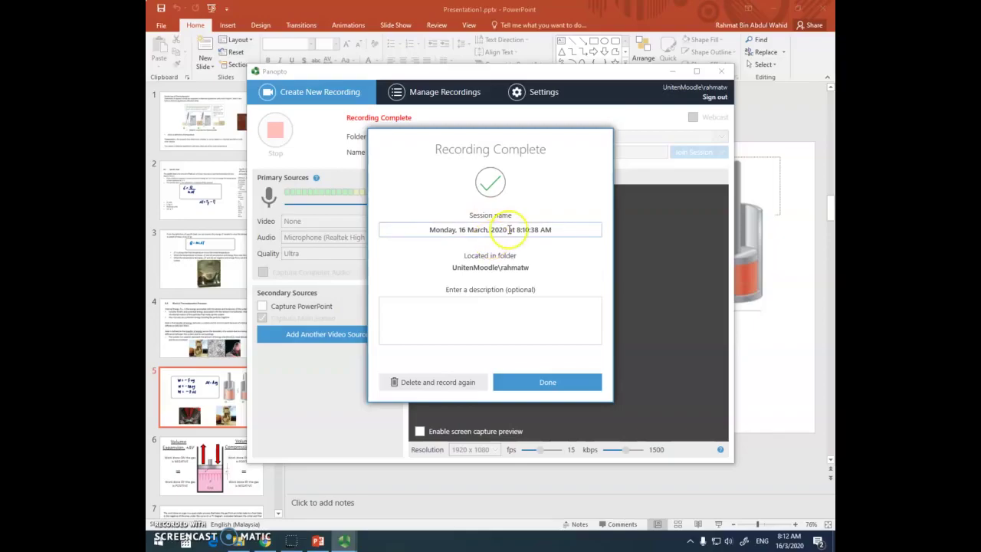
click(545, 230)
drag(553, 229, 358, 227)
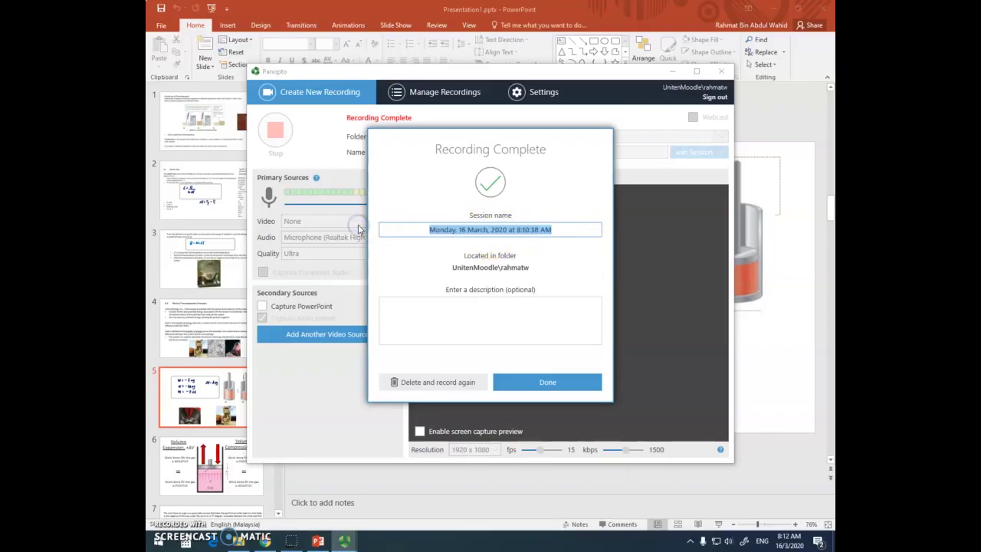
text(Topic 1)
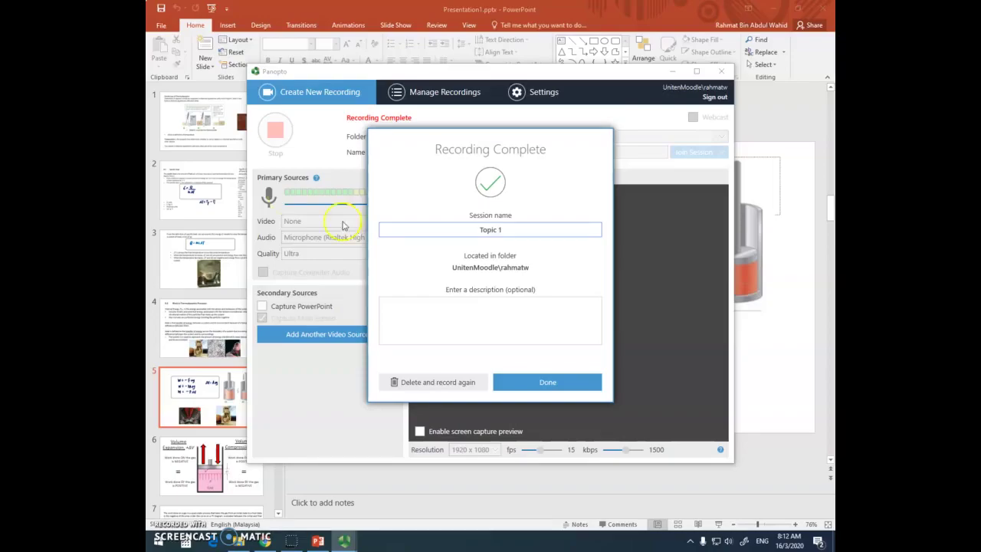
click(538, 376)
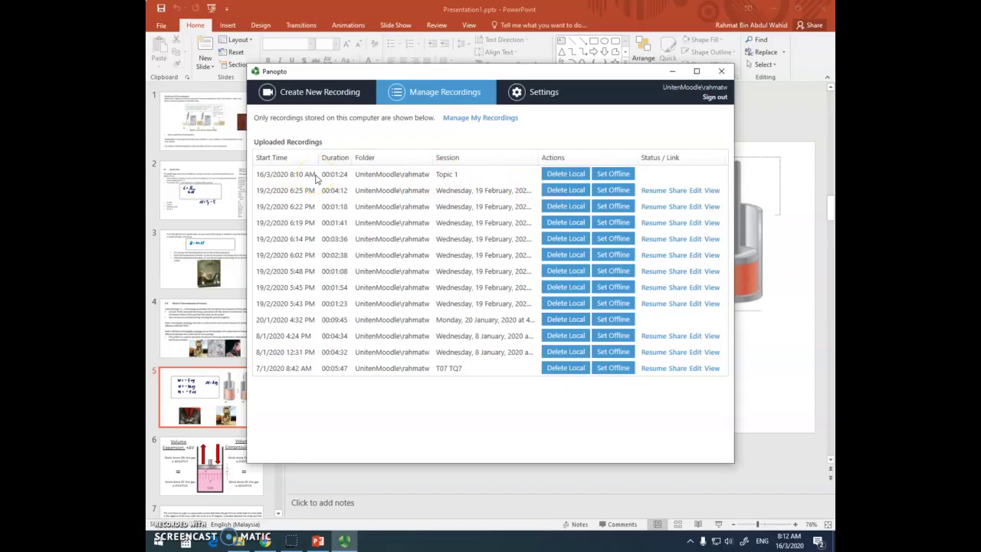
Search the web for panopto and go to the Panopto website's sign-in page.
click(270, 541)
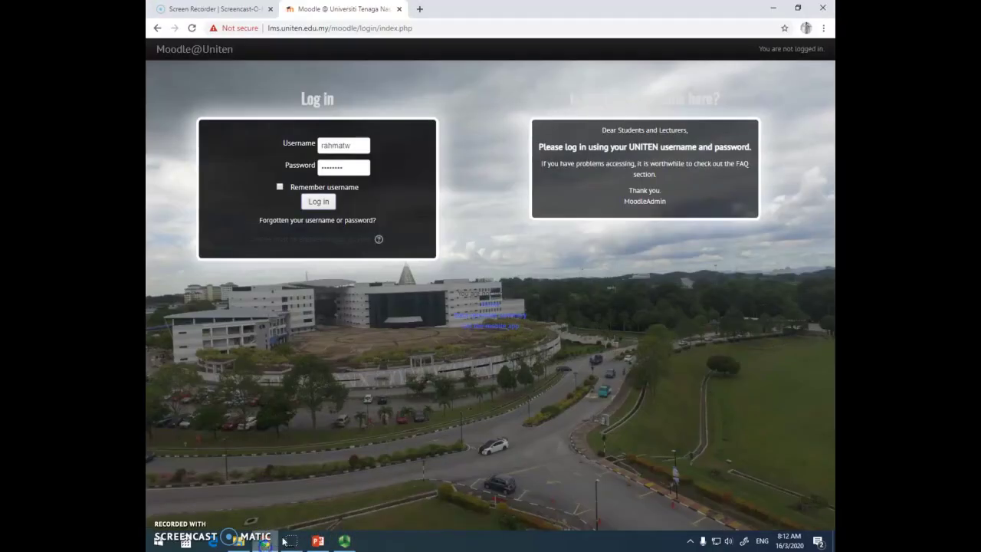
click(418, 9)
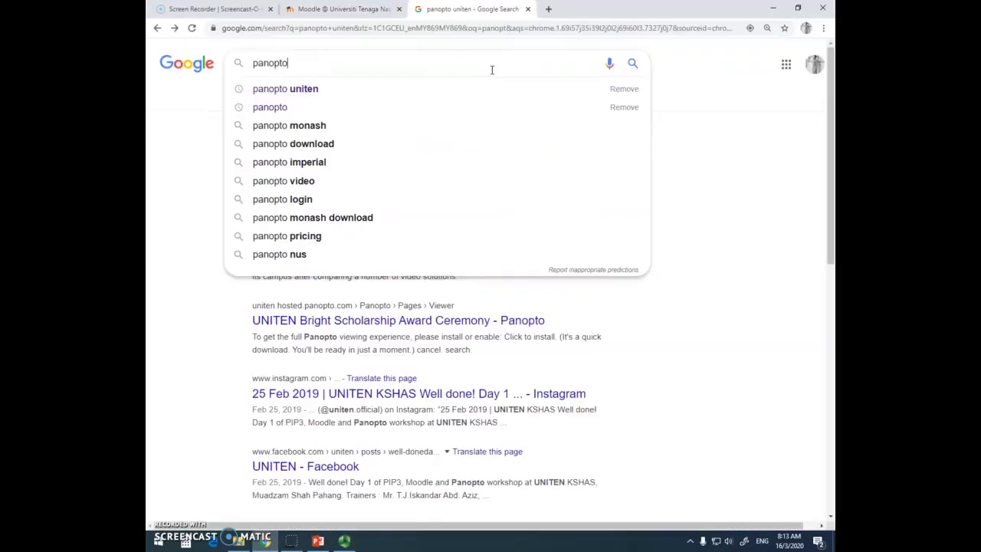
key(Return)
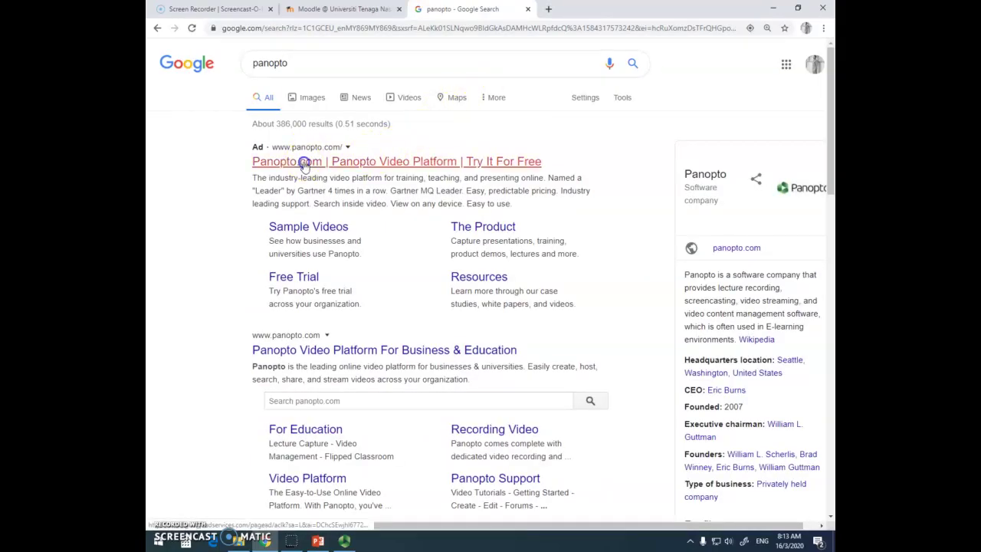
click(304, 162)
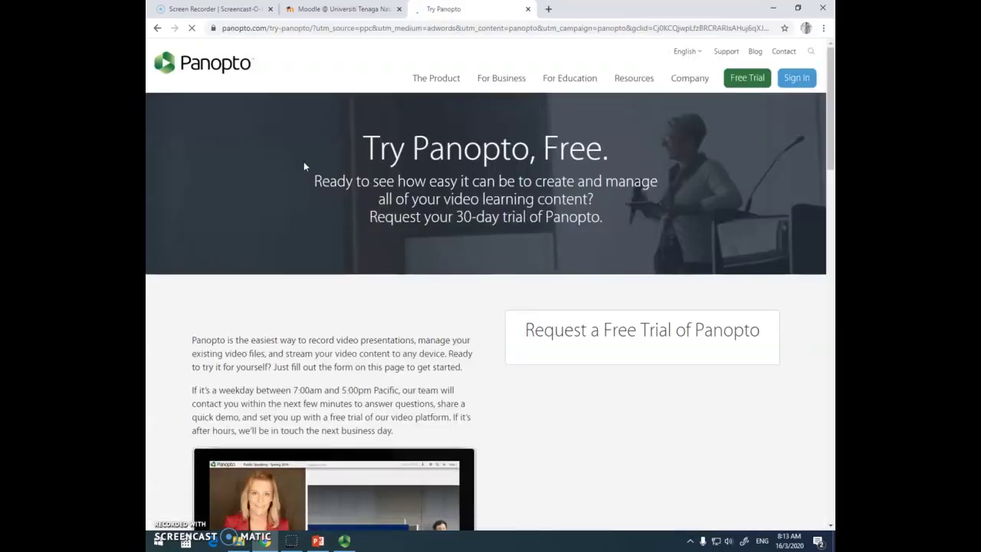
click(803, 83)
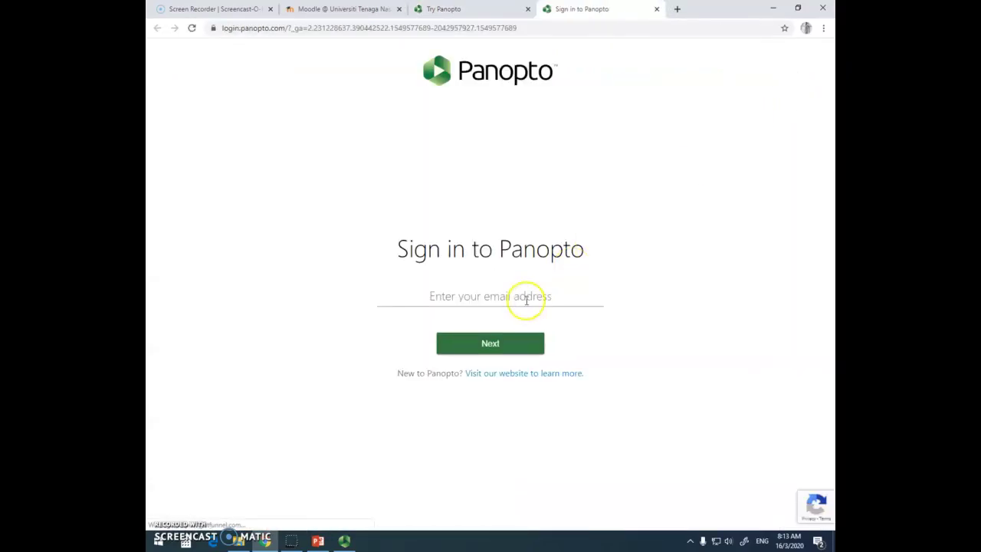
Sign in to Panopto with the university e-mail address.
click(505, 294)
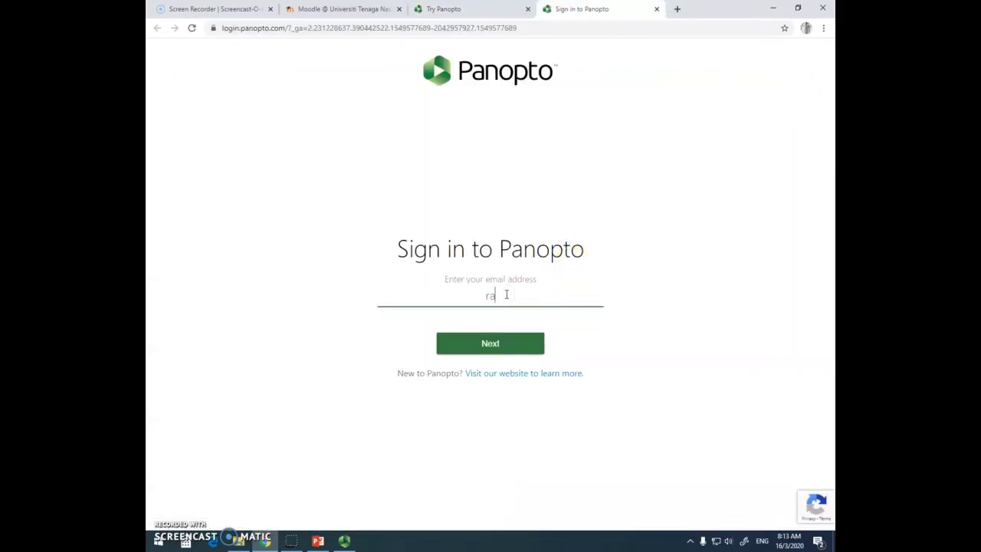
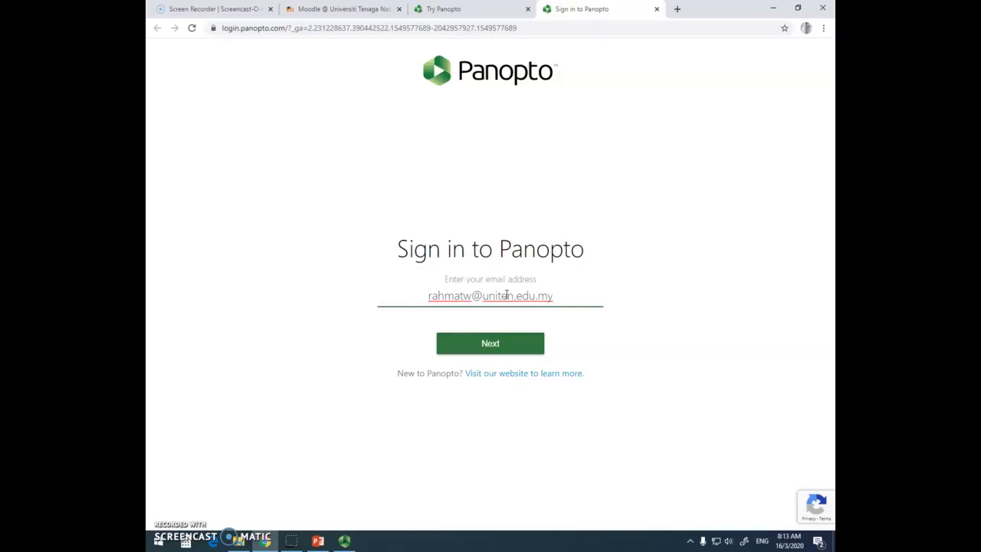
click(509, 335)
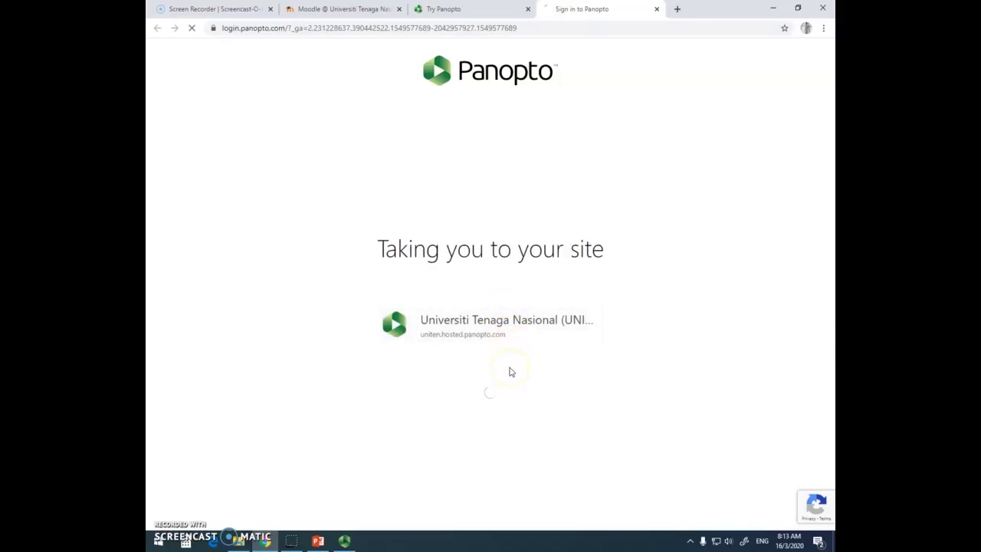
click(506, 372)
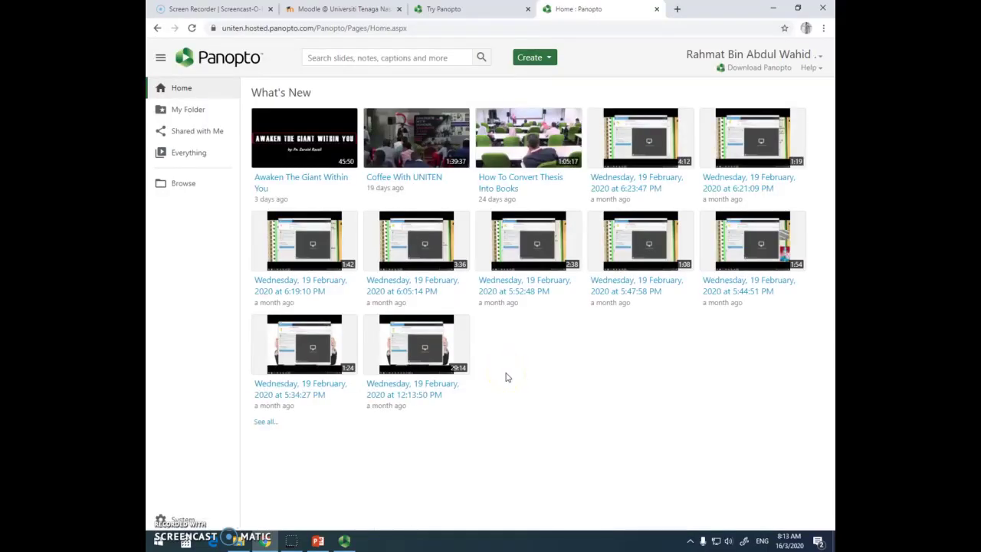
Open My Folder and select the Topic 1 recording.
click(189, 114)
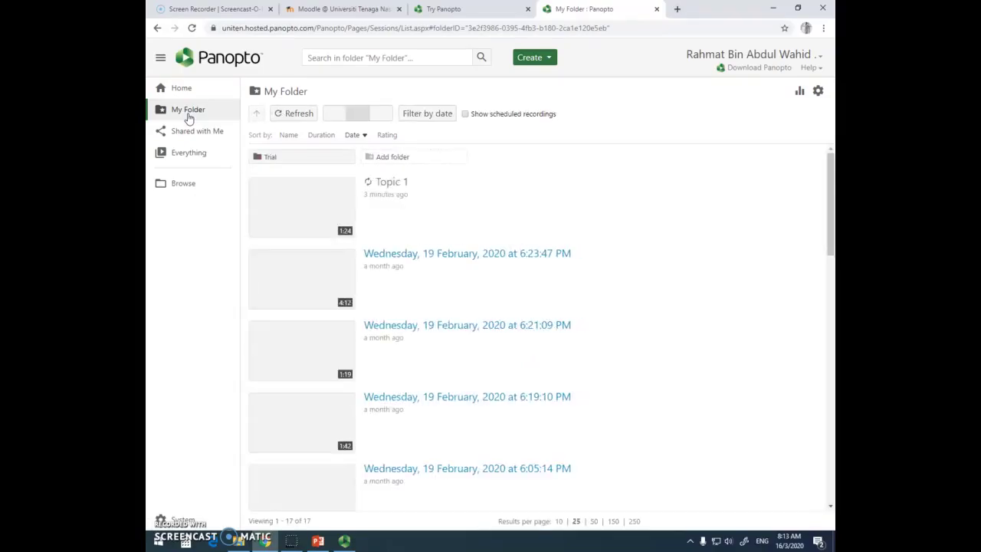
mouse_move(324, 215)
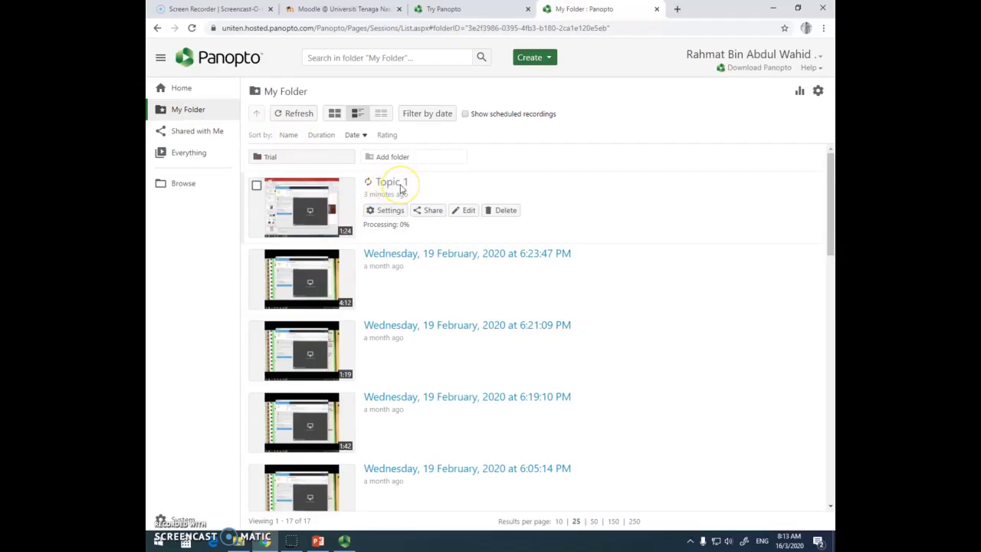
click(312, 213)
Open Topic 1 in the viewer, watch it, and pause at 0:47 on Specific Heat.
click(308, 214)
click(317, 213)
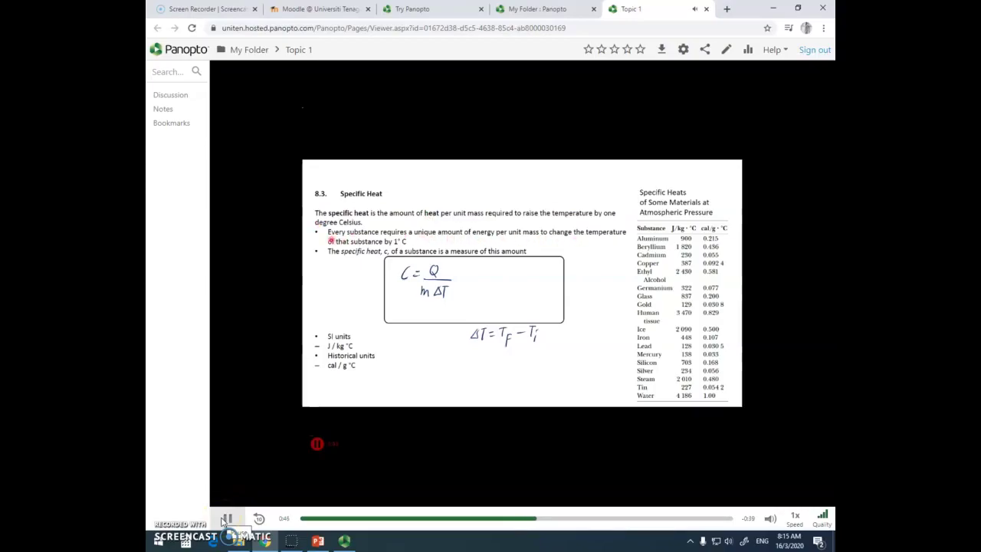
click(225, 519)
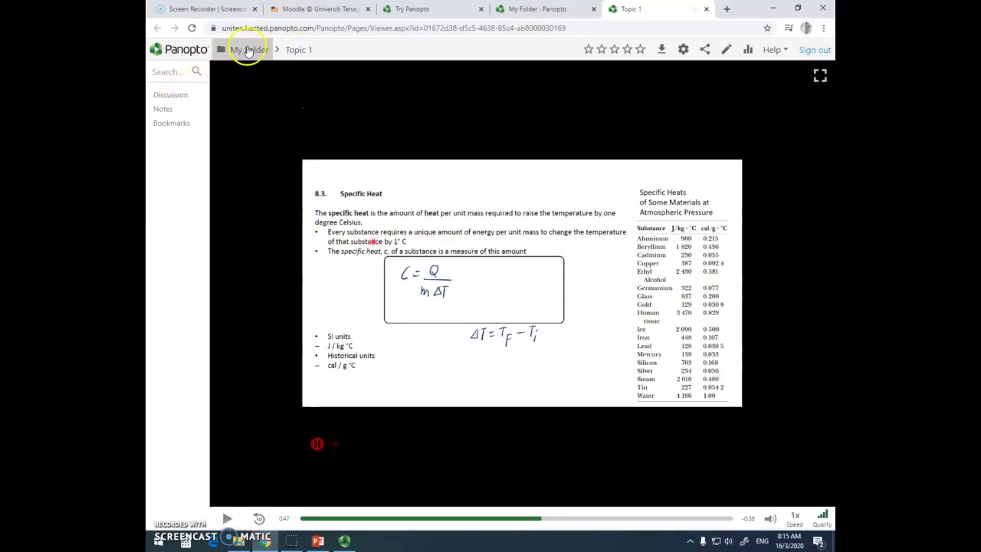
Share Topic 1 with anyone at the organization and copy its share link.
click(248, 51)
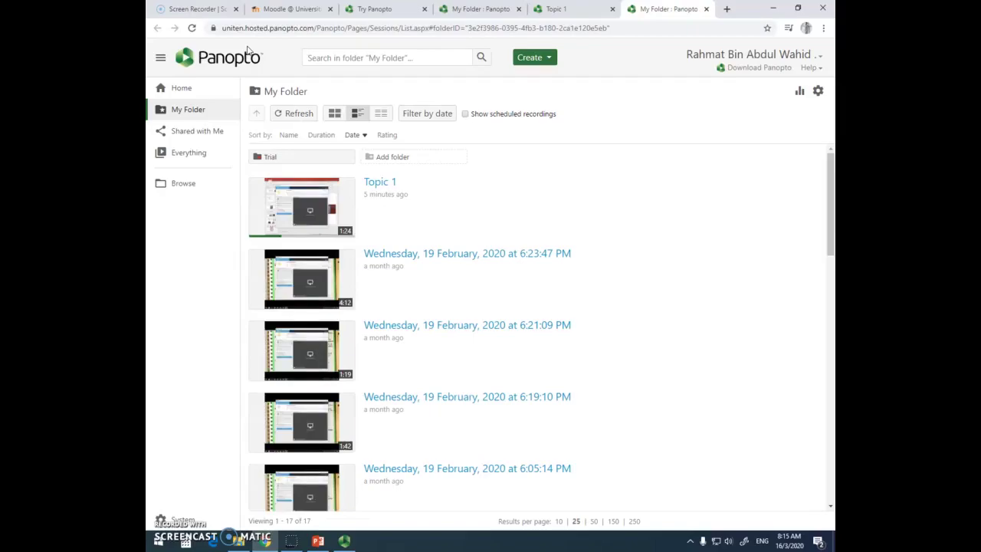
click(434, 210)
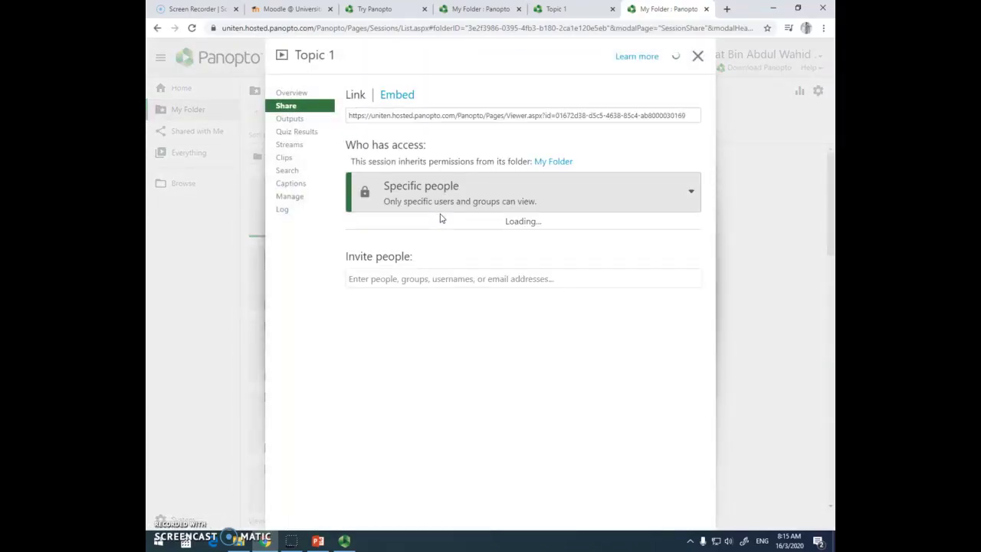
click(442, 207)
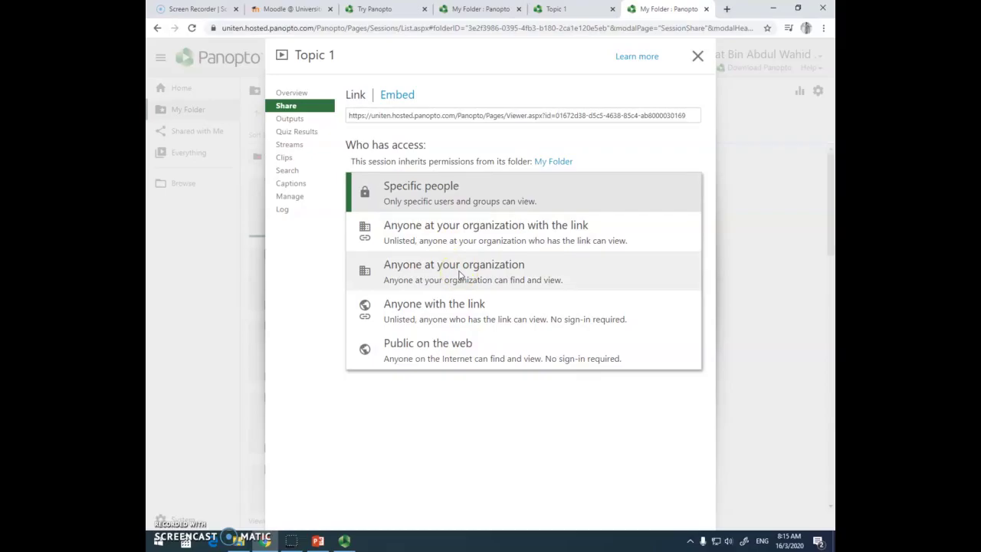
click(460, 275)
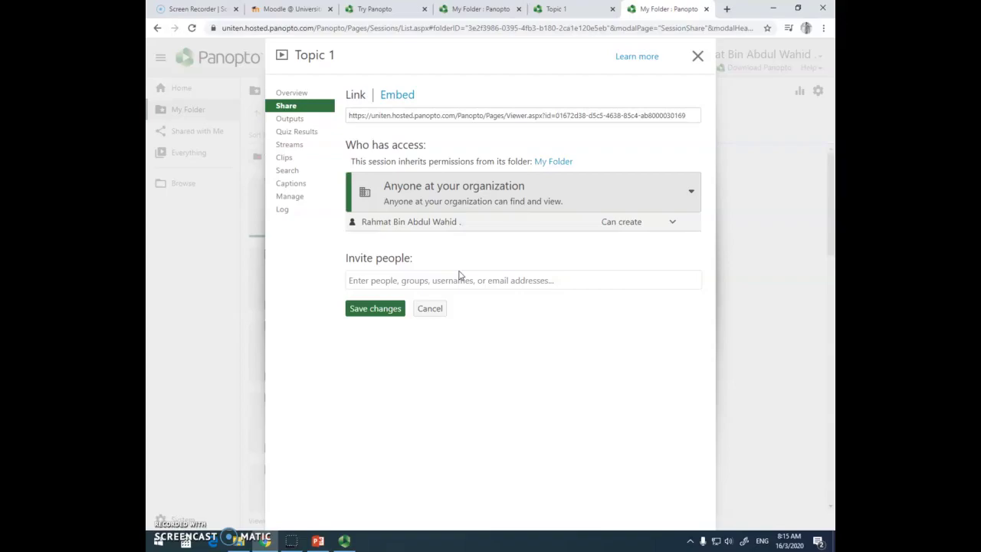
click(428, 115)
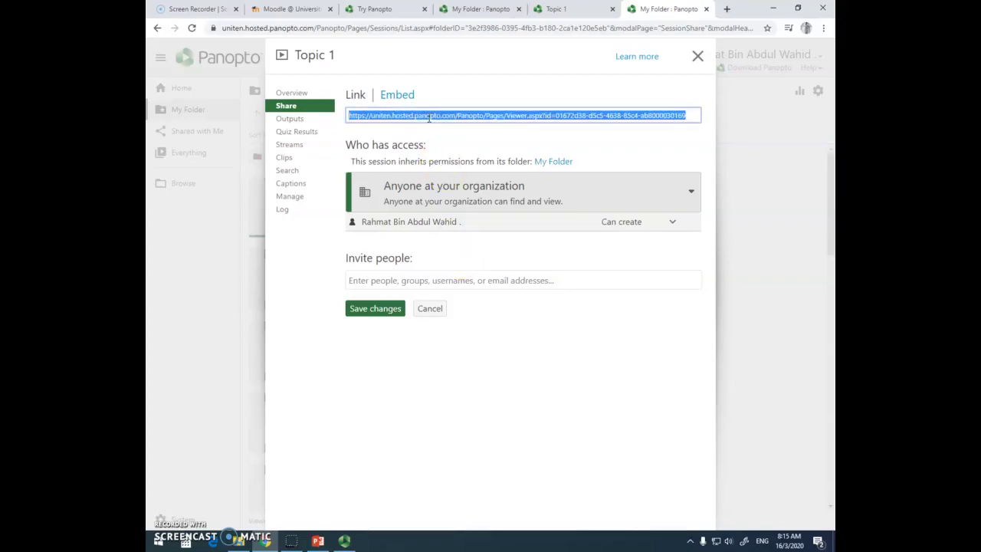
right_click(428, 117)
click(445, 126)
Copy Topic 1's embed code and switch to the signed-in Moodle site.
click(395, 96)
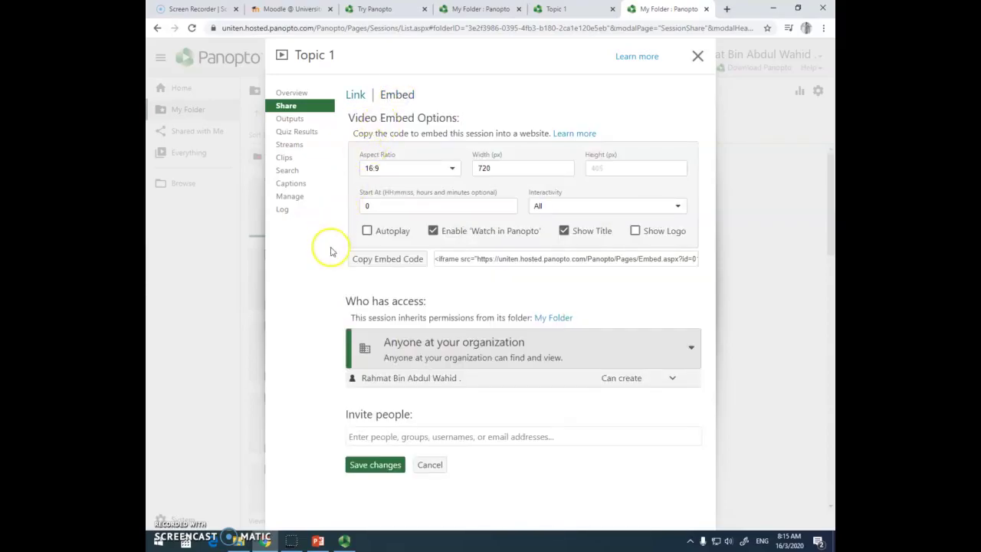
click(465, 259)
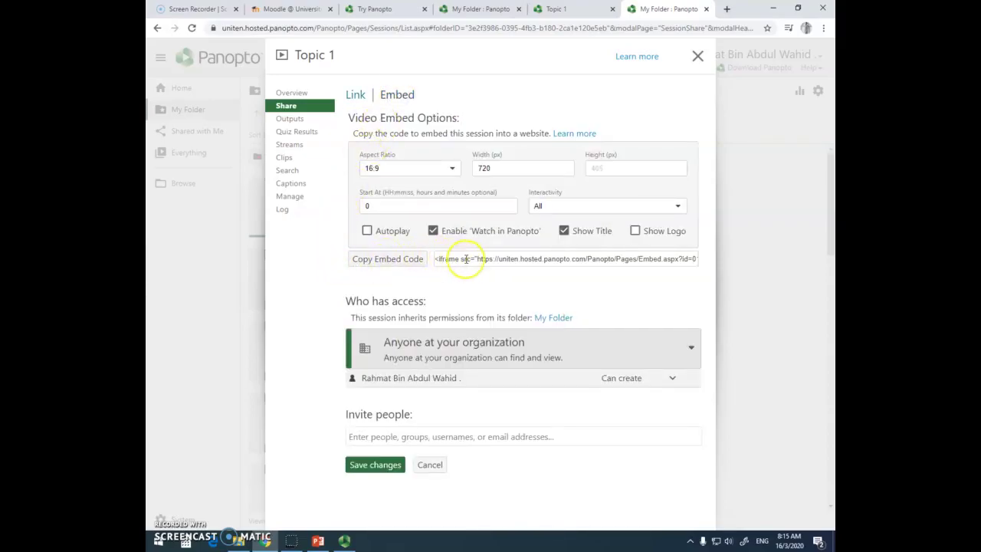
click(386, 261)
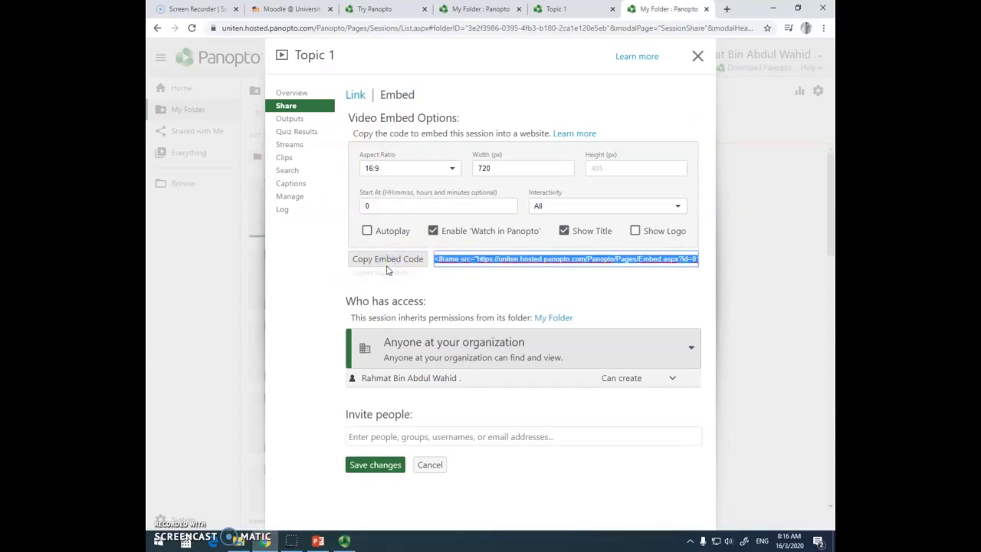
click(291, 8)
click(310, 203)
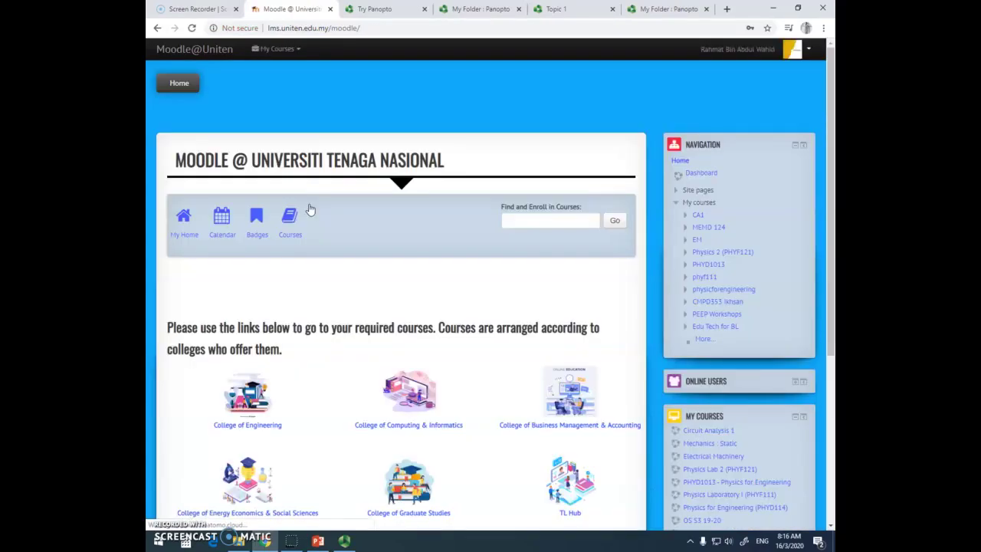
Open the PHYD1013 Physics for Engineering course from My Courses and turn editing on.
click(290, 52)
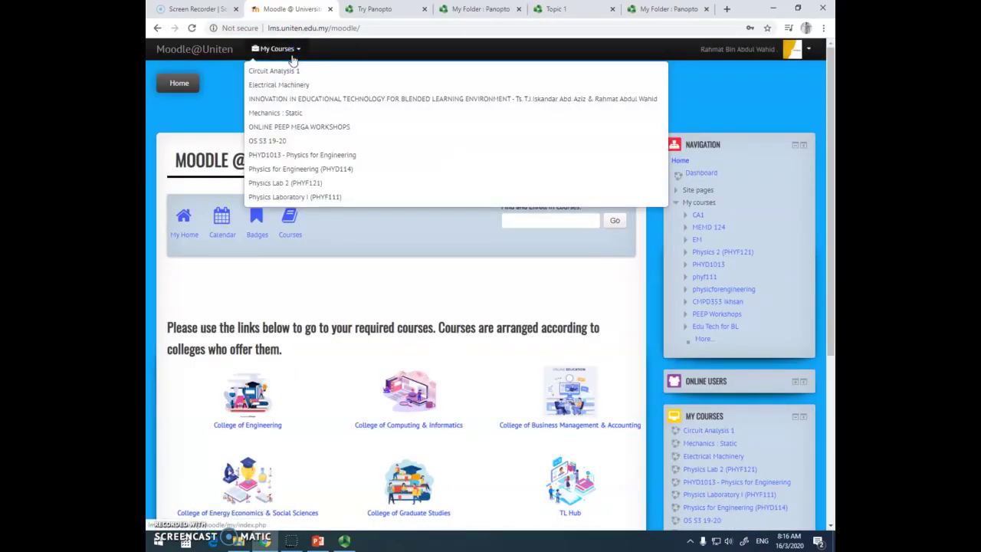
click(307, 156)
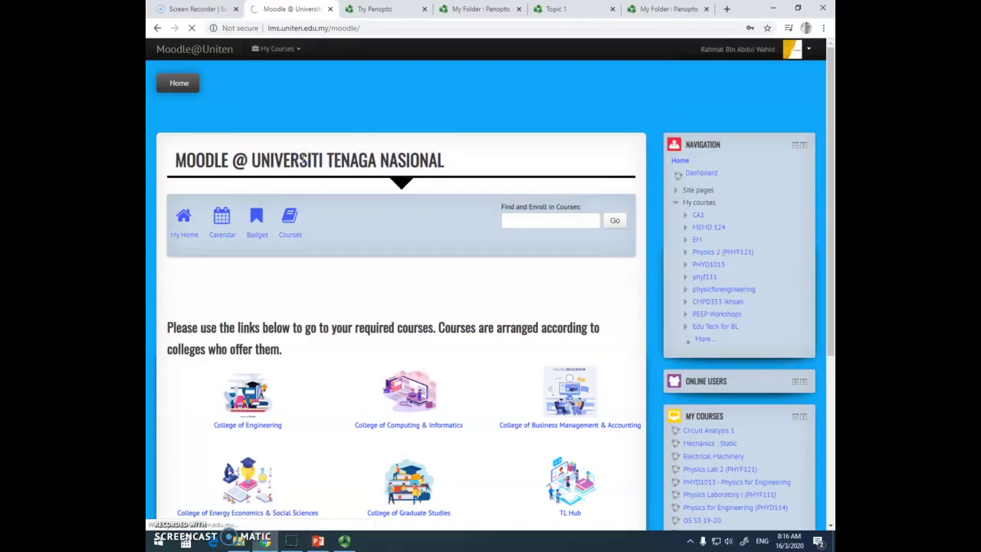
click(572, 165)
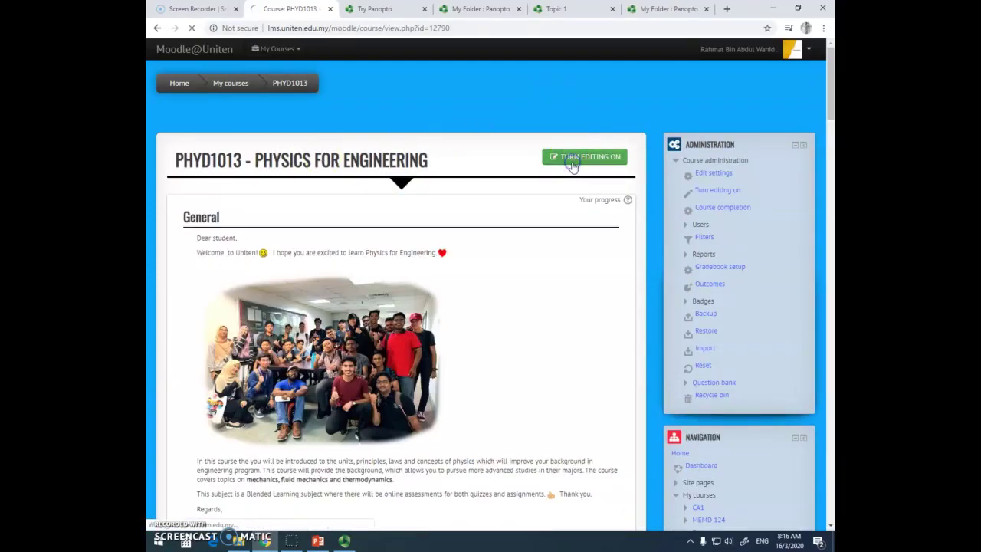
Begin adding a new resource to Week 4 and pick Label from the chooser.
scroll(375, 315, down, 5)
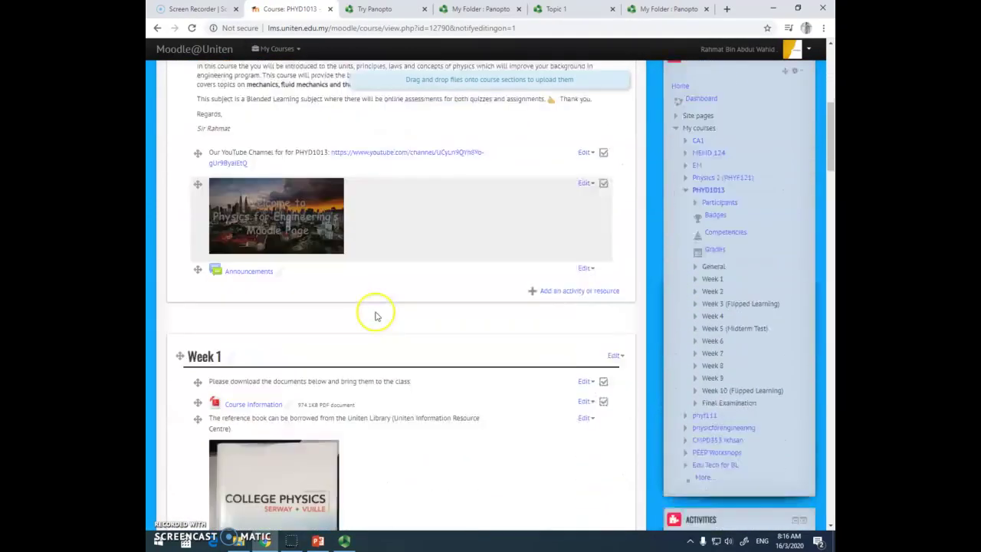
scroll(375, 316, down, 7)
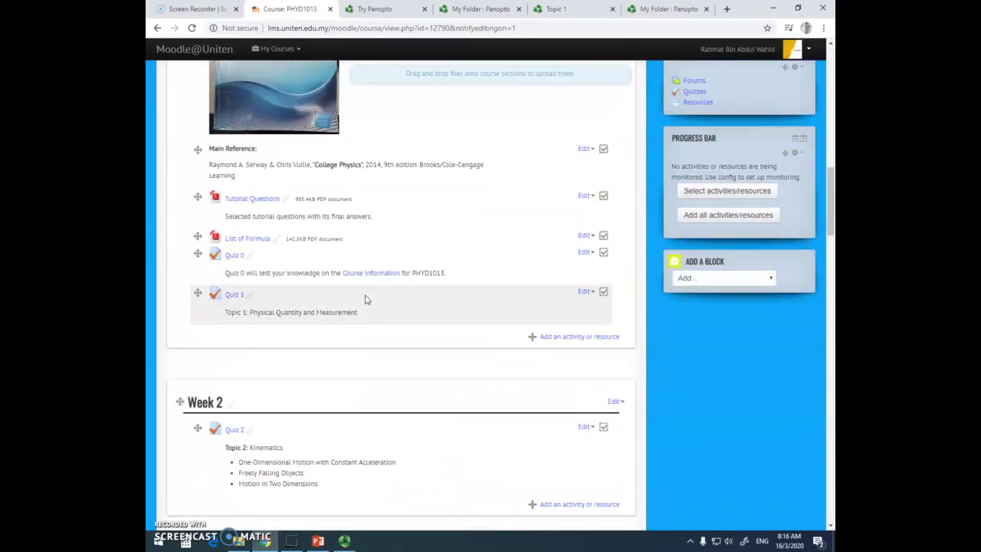
scroll(362, 298, down, 6)
click(358, 295)
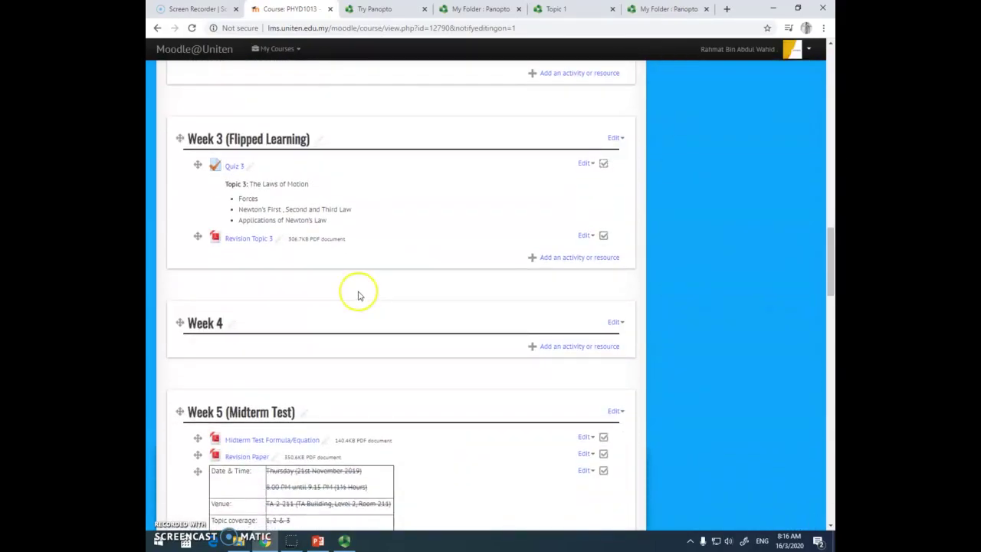
scroll(358, 296, down, 3)
click(563, 239)
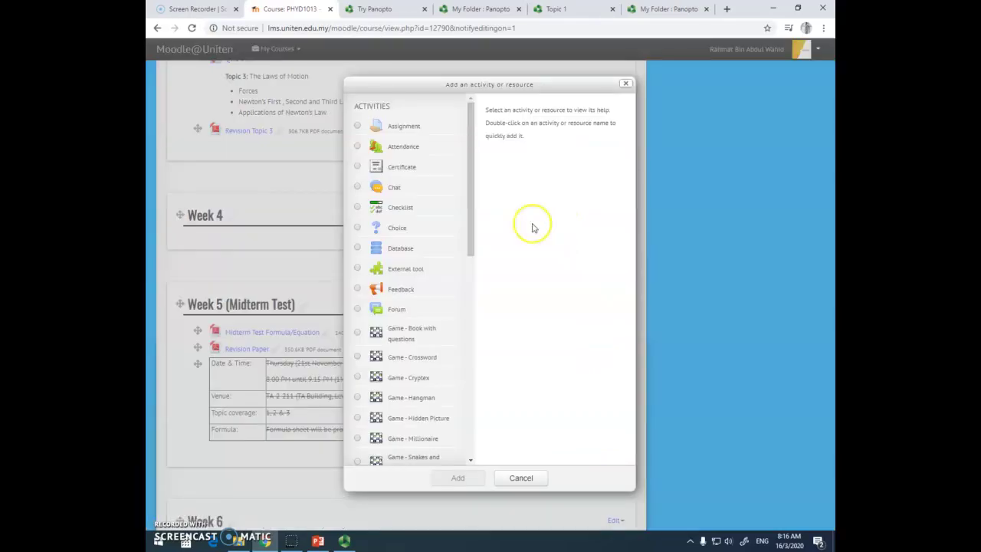
drag(466, 225, 462, 432)
click(358, 394)
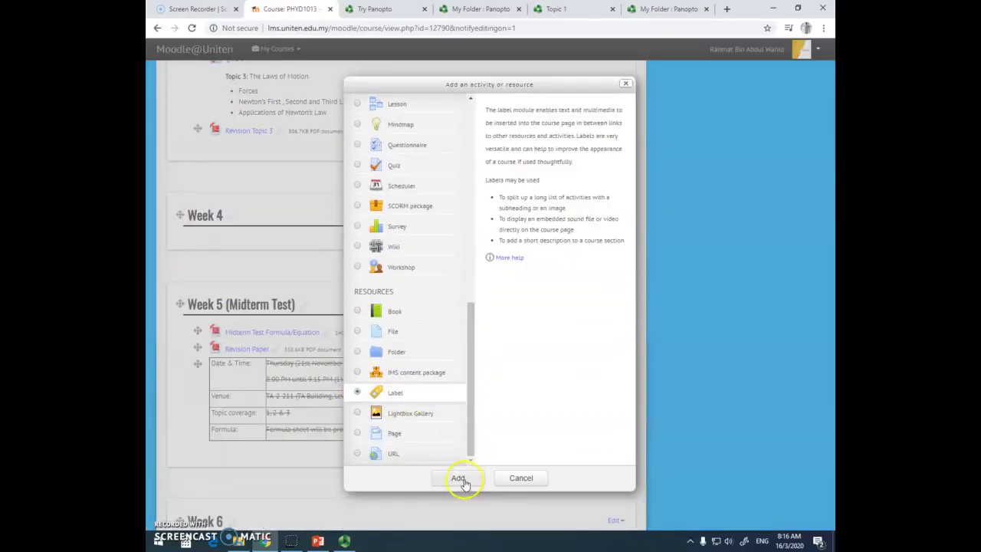
Paste the Panopto Topic 1 embed code into the Week 4 label's HTML source and save it.
click(458, 477)
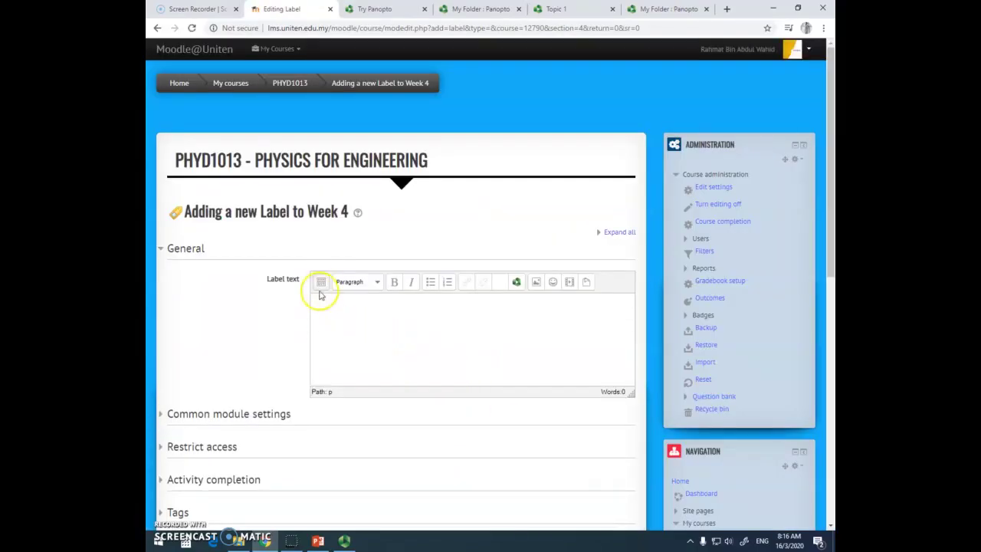
click(321, 282)
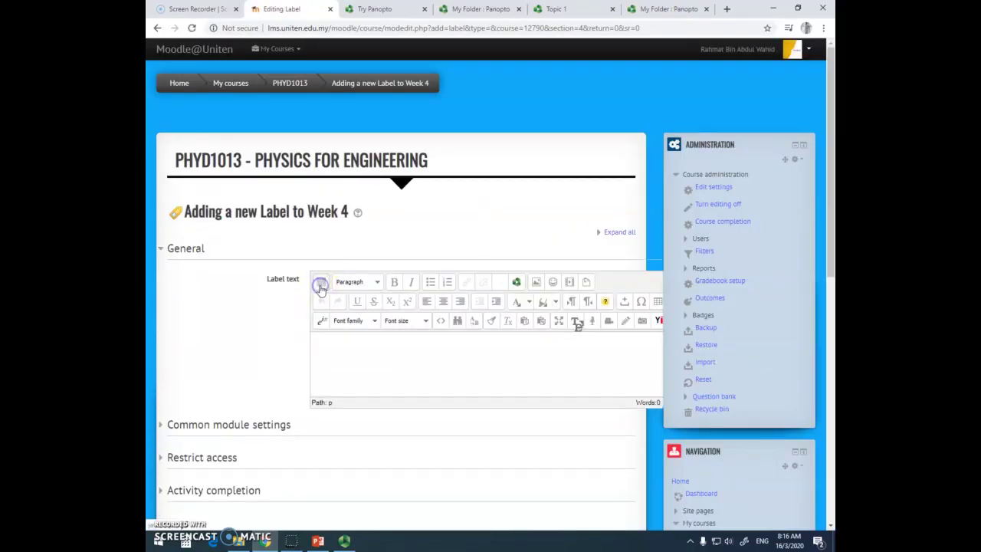
click(443, 323)
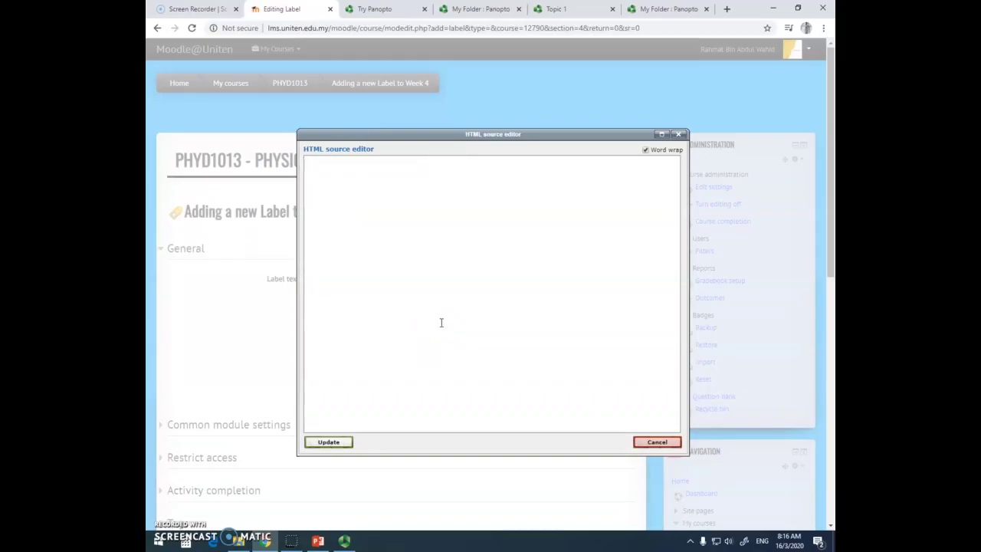
key(ctrl+v)
click(329, 442)
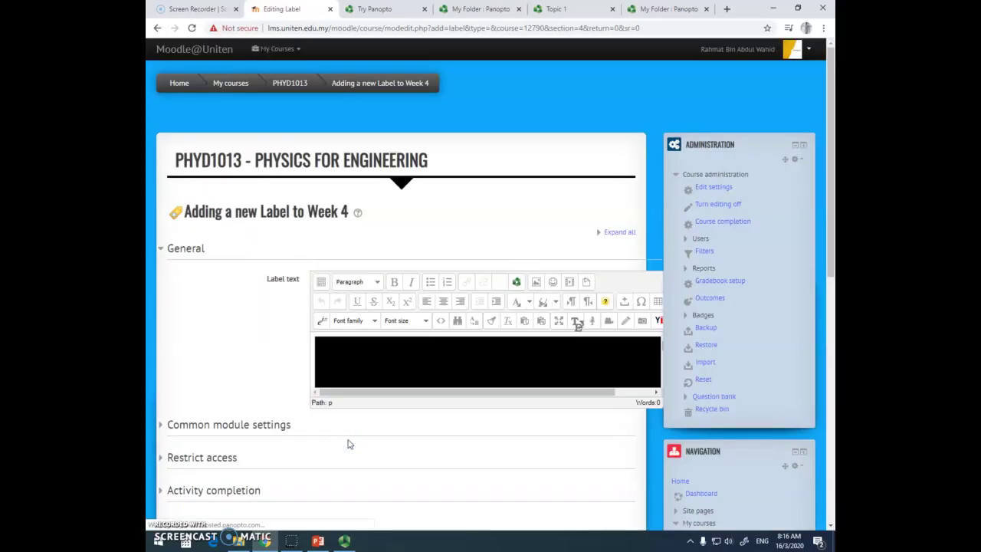
scroll(284, 389, down, 4)
click(371, 345)
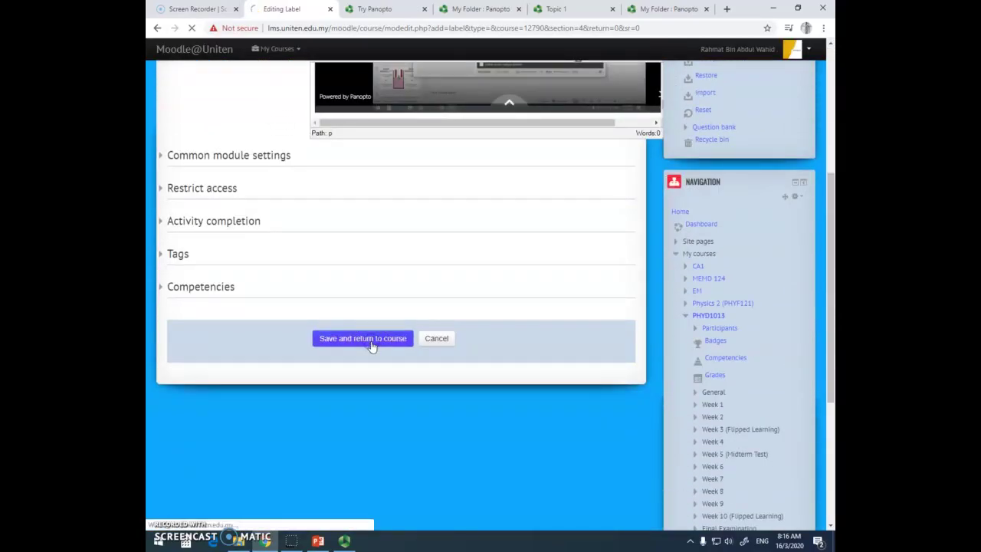